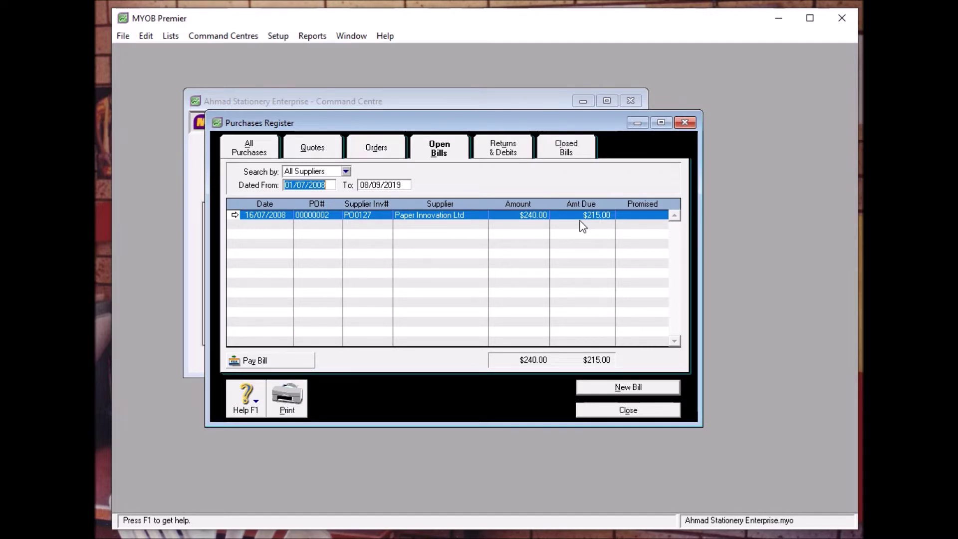
Close the Purchases Register and start a new item bill for Paper Innovation Ltd without using its existing order
left_click(684, 121)
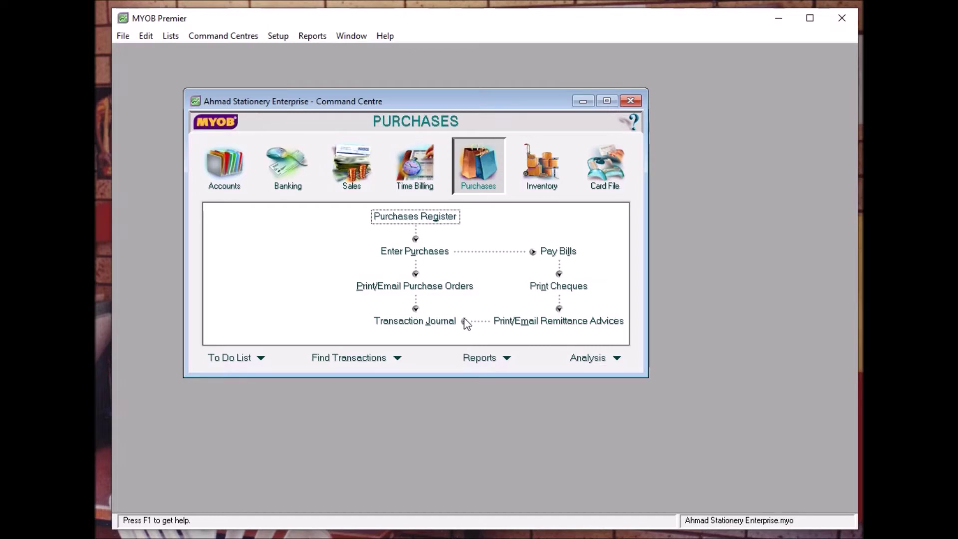
left_click(433, 255)
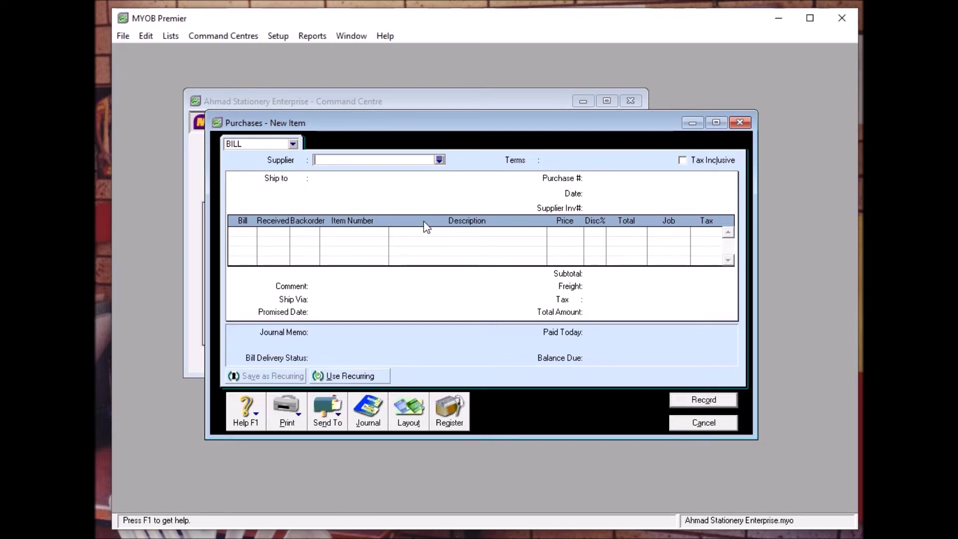
left_click(439, 159)
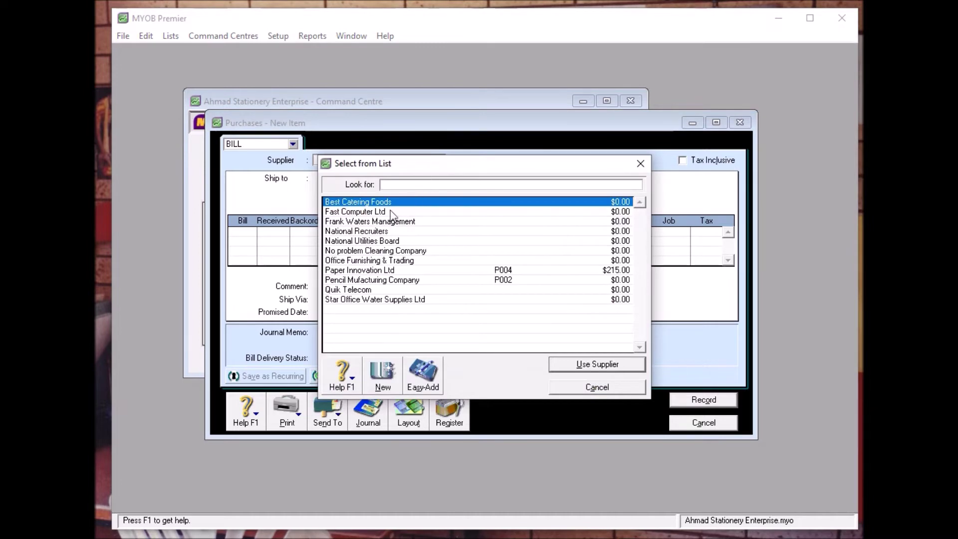
double_click(355, 269)
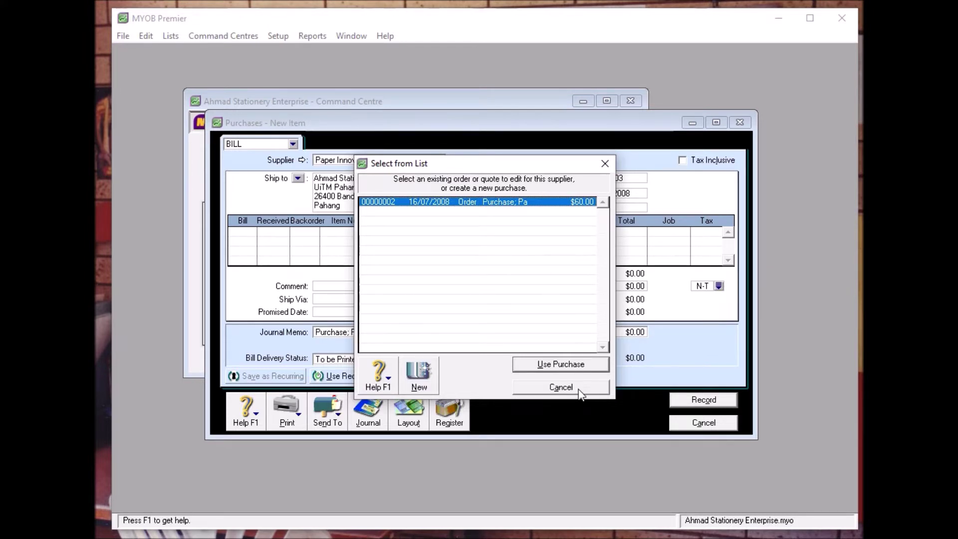
left_click(579, 388)
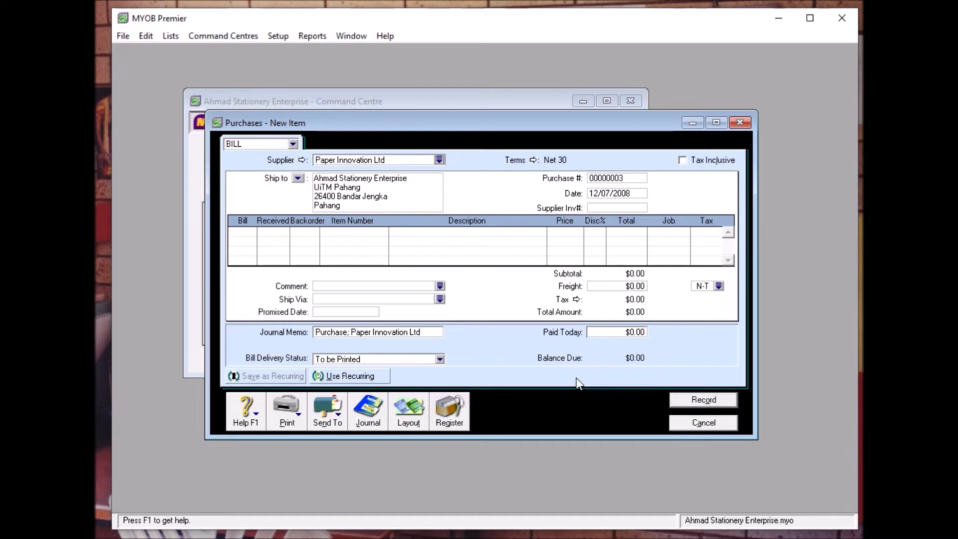
Date the bill 16/07/2008 and enter CN00025 as the supplier invoice number
left_click(592, 196)
left_click(591, 196)
key("Delete")
key("Delete")
type("16")
key("Tab")
type("CN")
type("00025")
key("Tab")
Enter a return line of -20 units of item PPRA4, record the purchase and close the purchase entry window
type("-20")
key("Tab")
key("Tab")
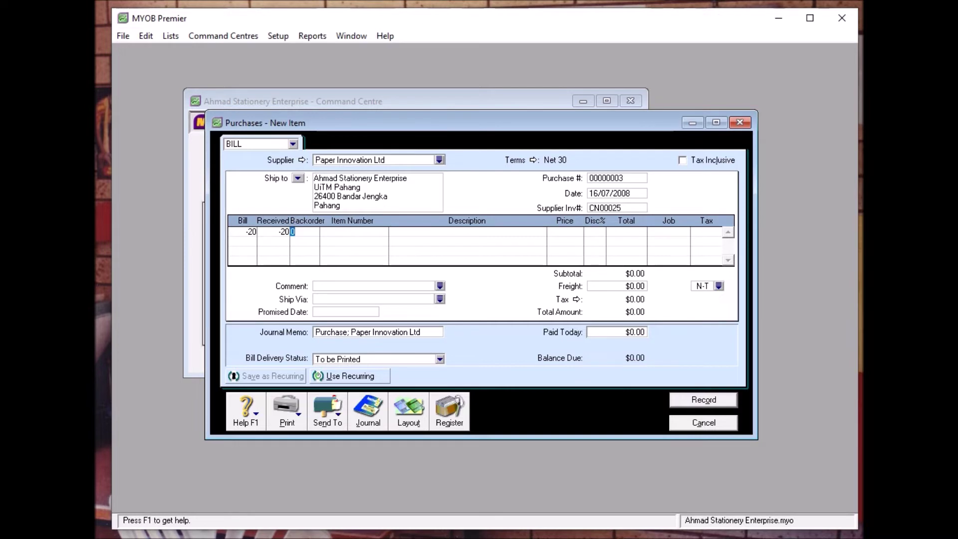
left_click(402, 232)
type("PPRA4")
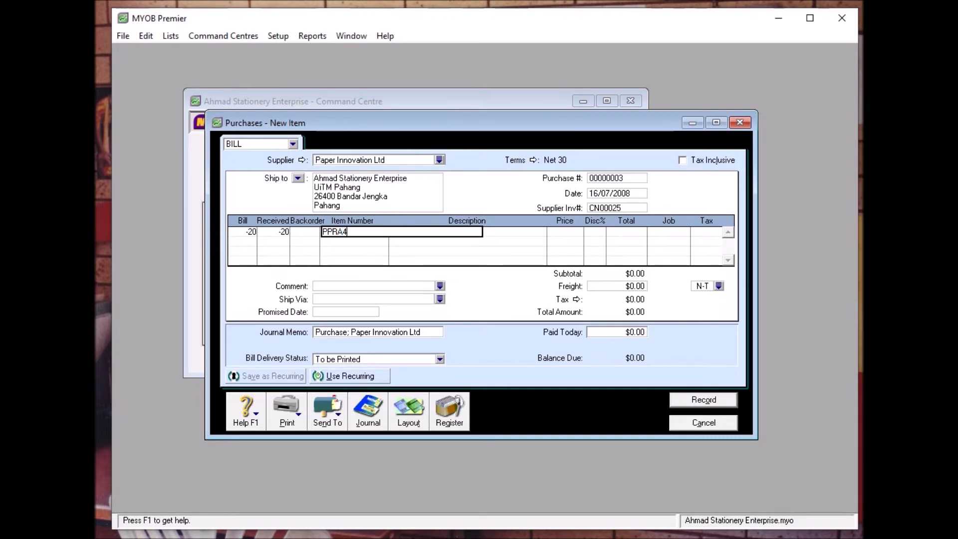
key("Tab")
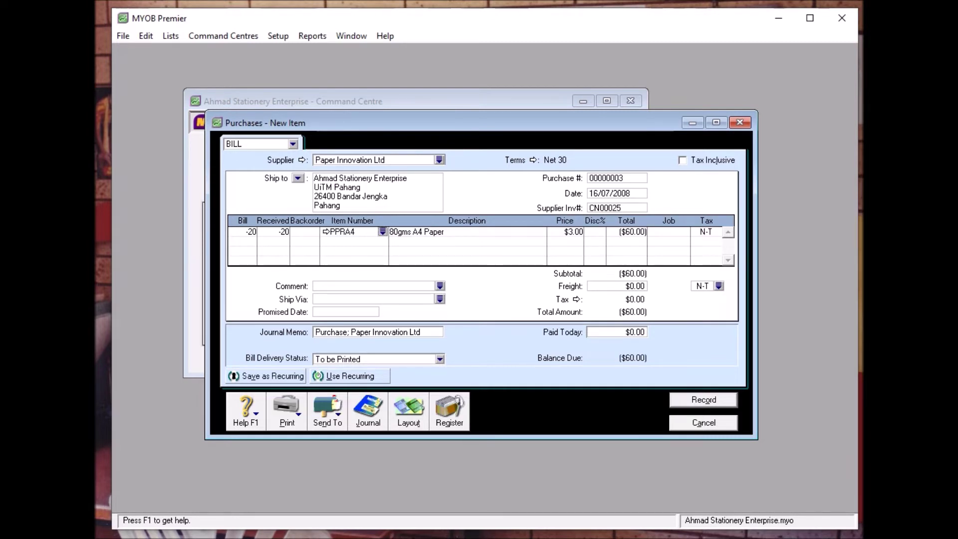
key("Tab")
key("Tab")
left_click(695, 399)
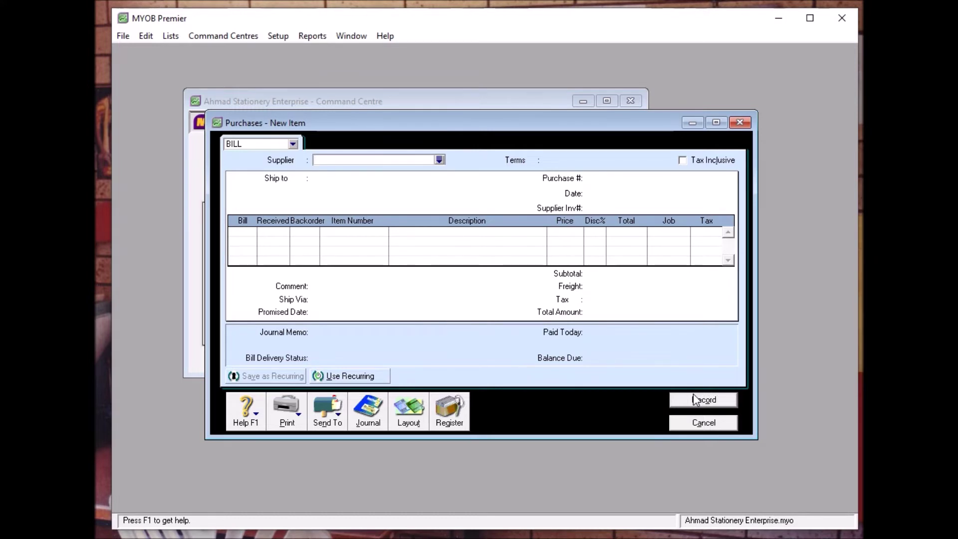
left_click(740, 122)
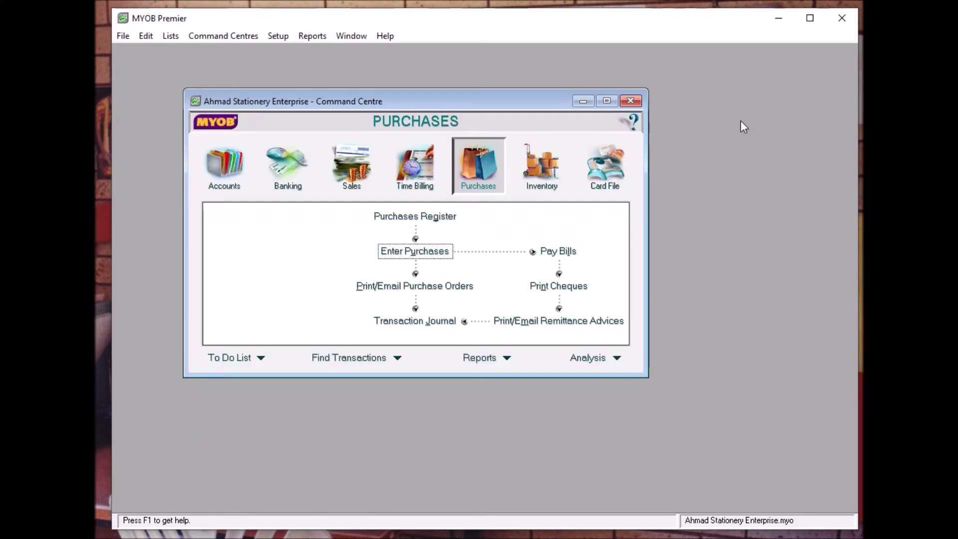
Review the orders, open bills, quotes, all purchases and returns and debits in the Purchases Register
left_click(438, 217)
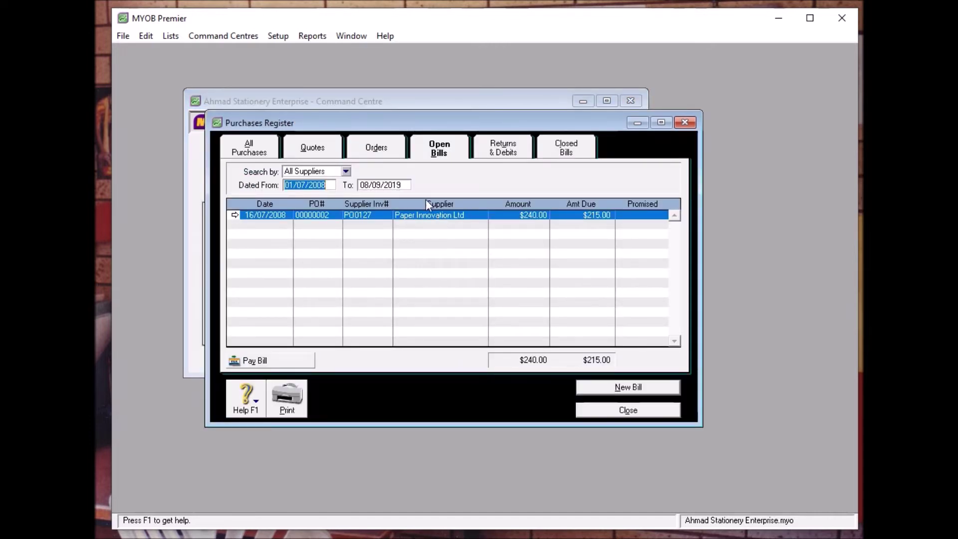
left_click(377, 148)
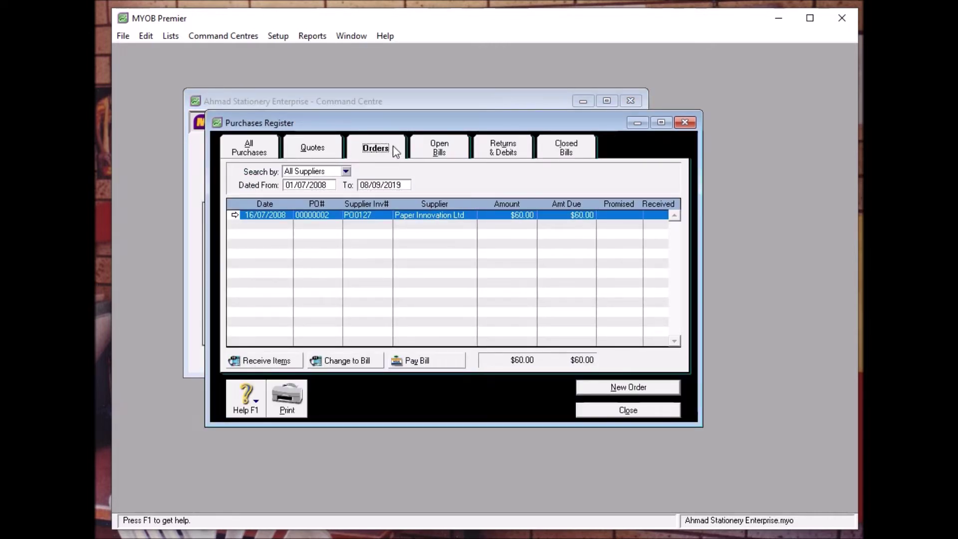
left_click(437, 155)
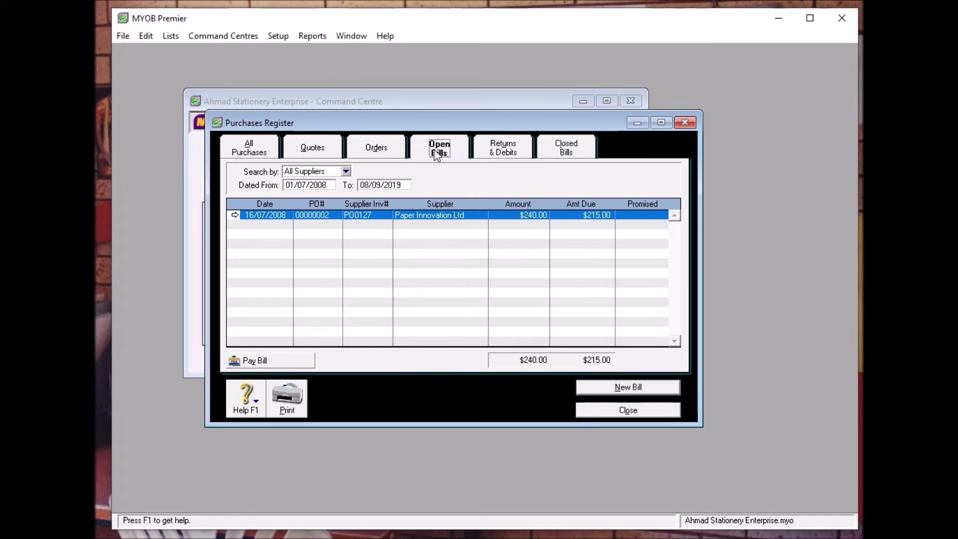
left_click(314, 149)
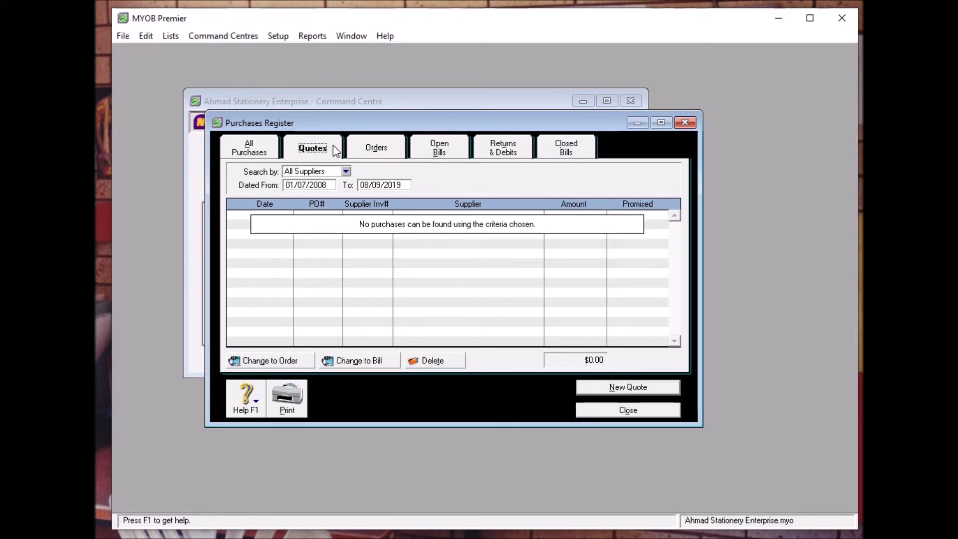
left_click(259, 153)
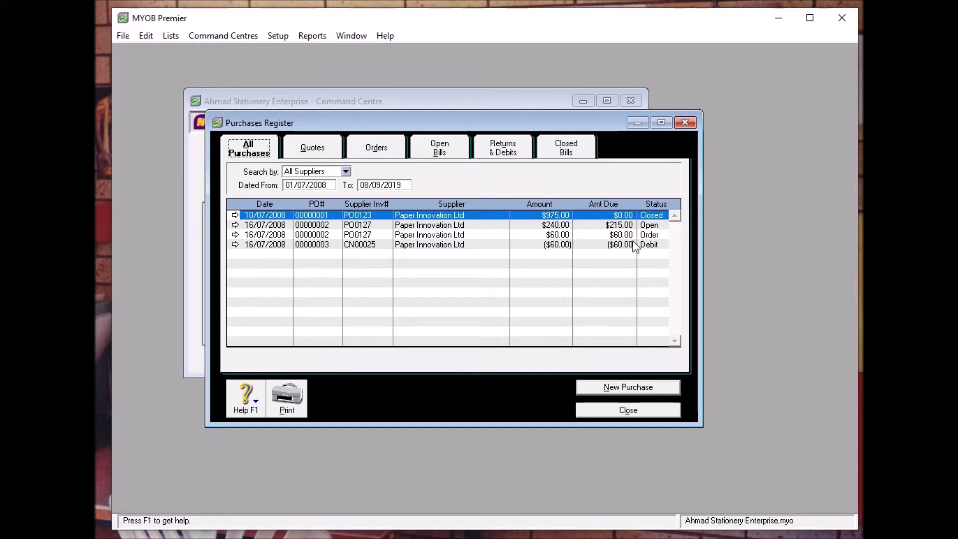
left_click(512, 159)
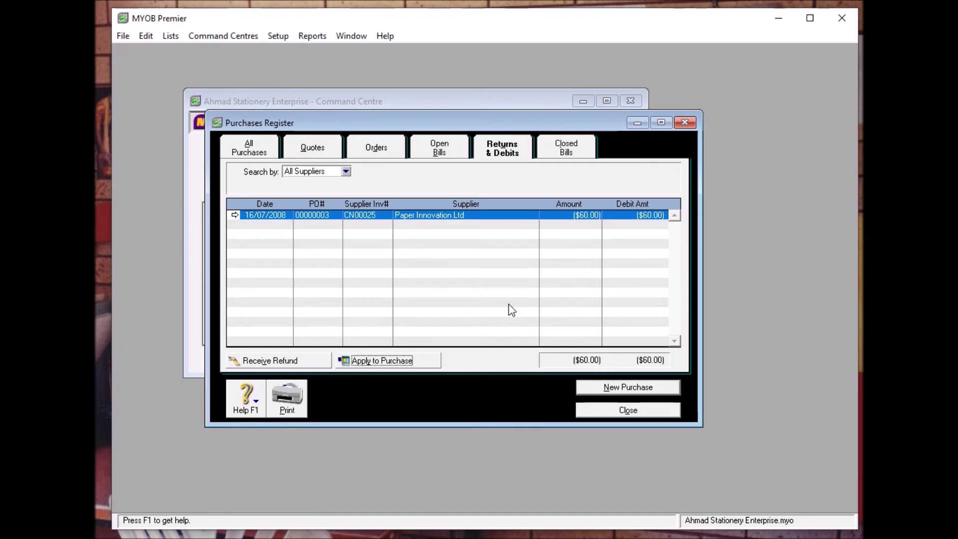
left_click(514, 157)
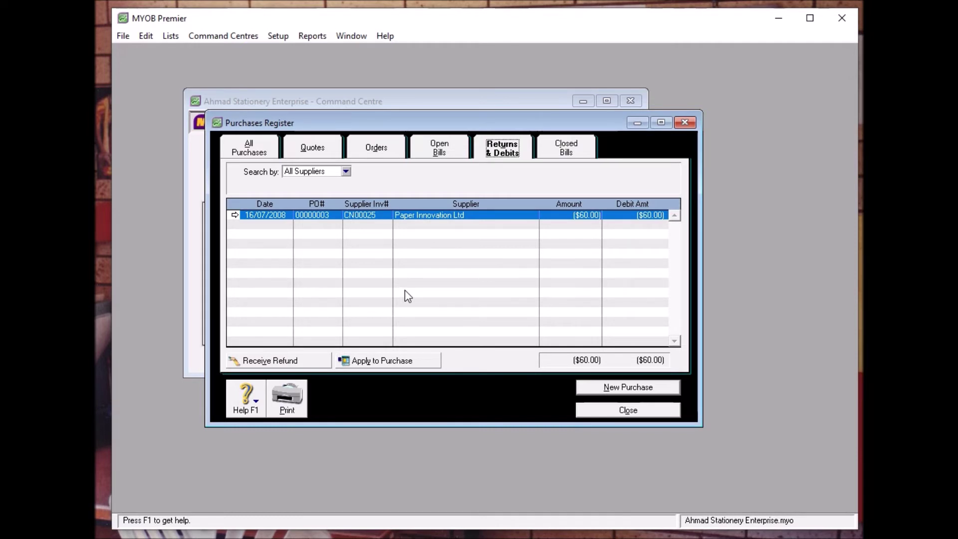
Apply the $60.00 debit from CN00025 to Paper Innovation Ltd's open bill and record the settlement
left_click(405, 360)
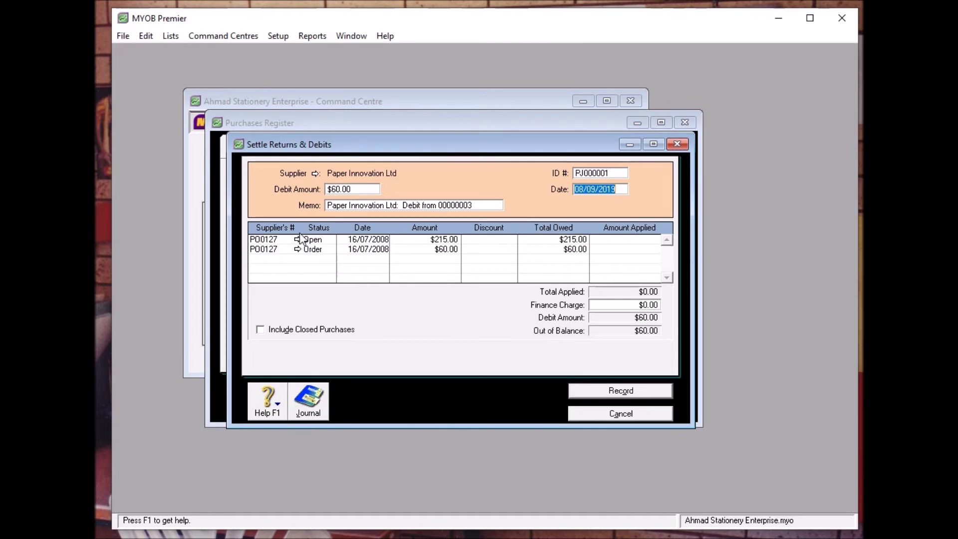
left_click(629, 239)
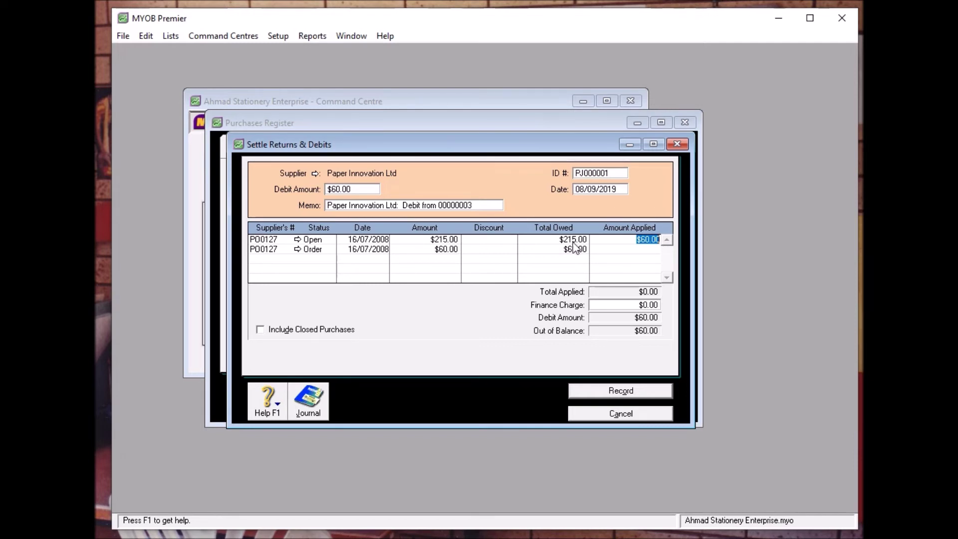
left_click(628, 393)
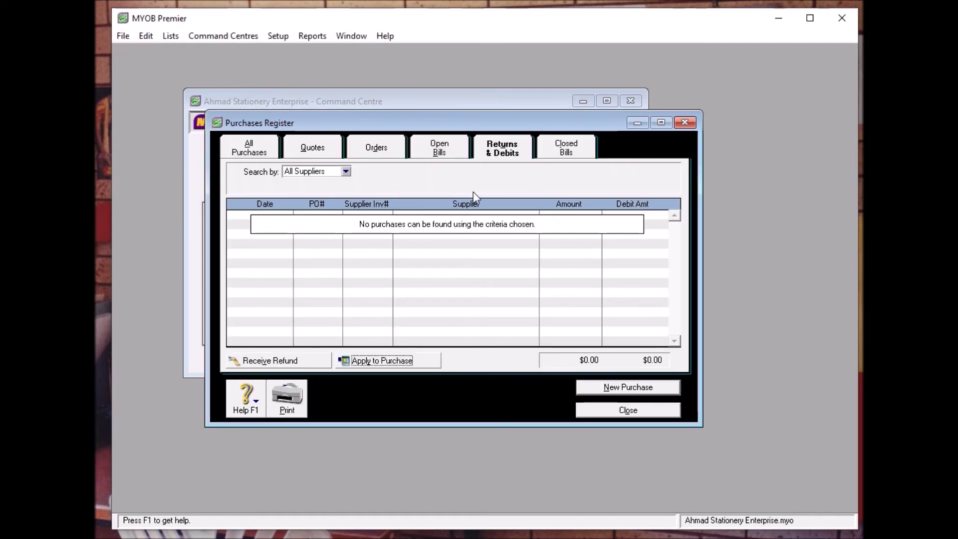
Check the open bills, orders and returns and debits in the register, and close it
left_click(448, 150)
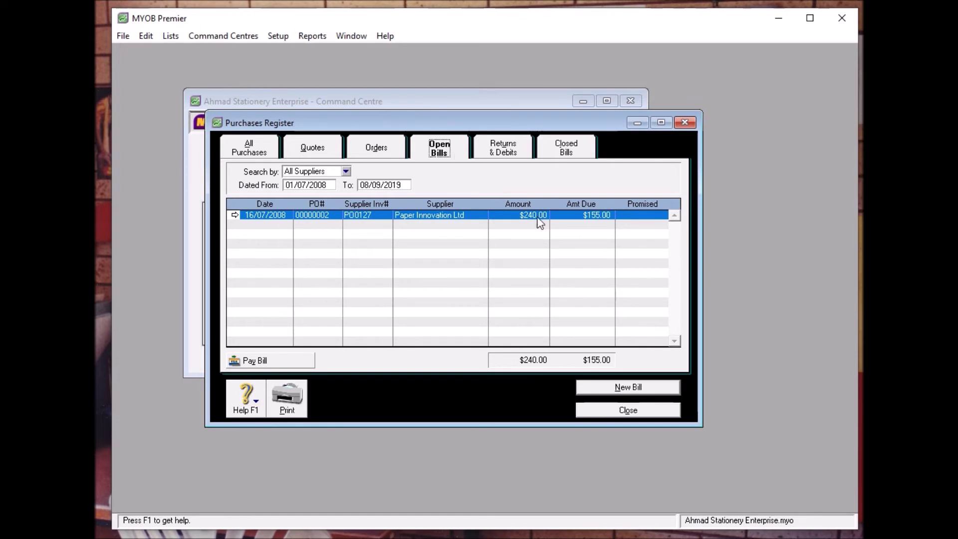
left_click(376, 151)
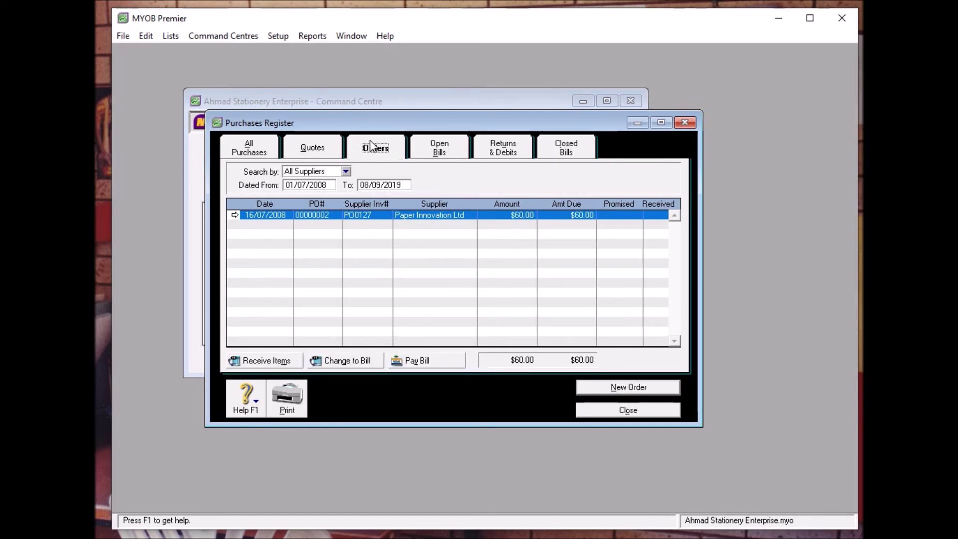
left_click(523, 148)
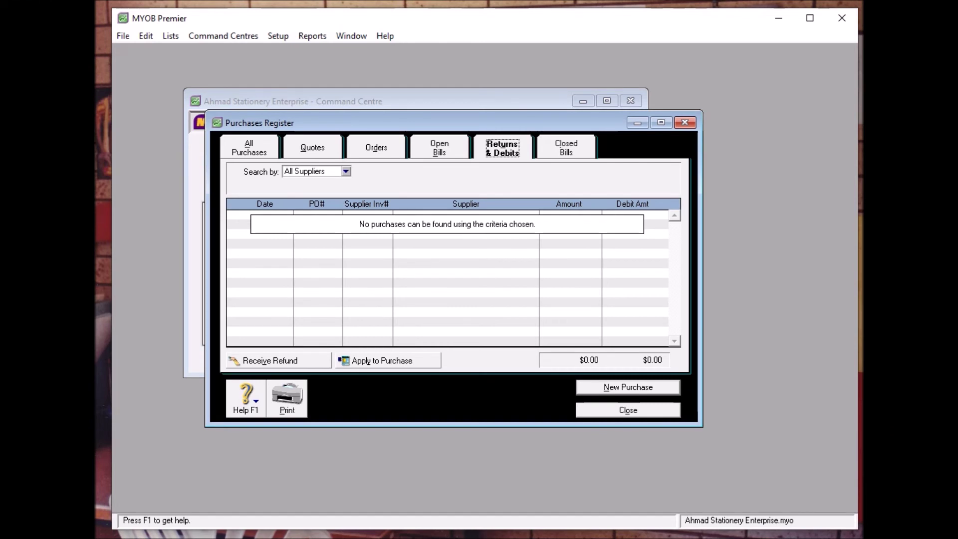
left_click(588, 410)
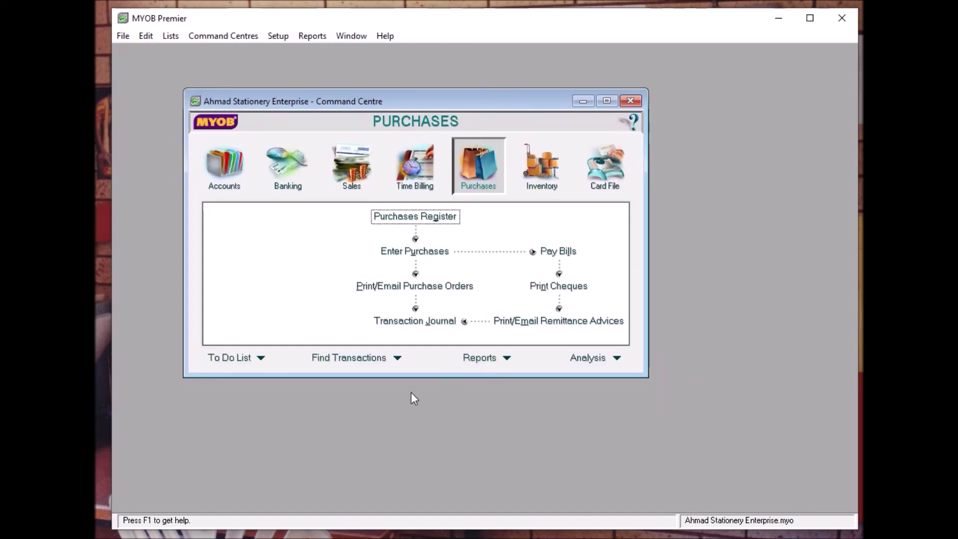
Start another new item bill for Paper Innovation Ltd, skipping its existing order
left_click(438, 252)
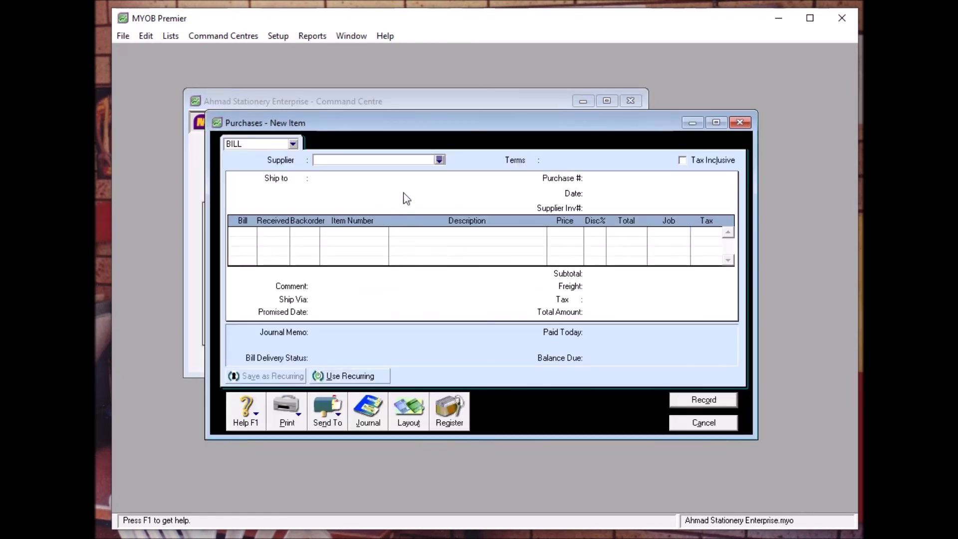
left_click(439, 160)
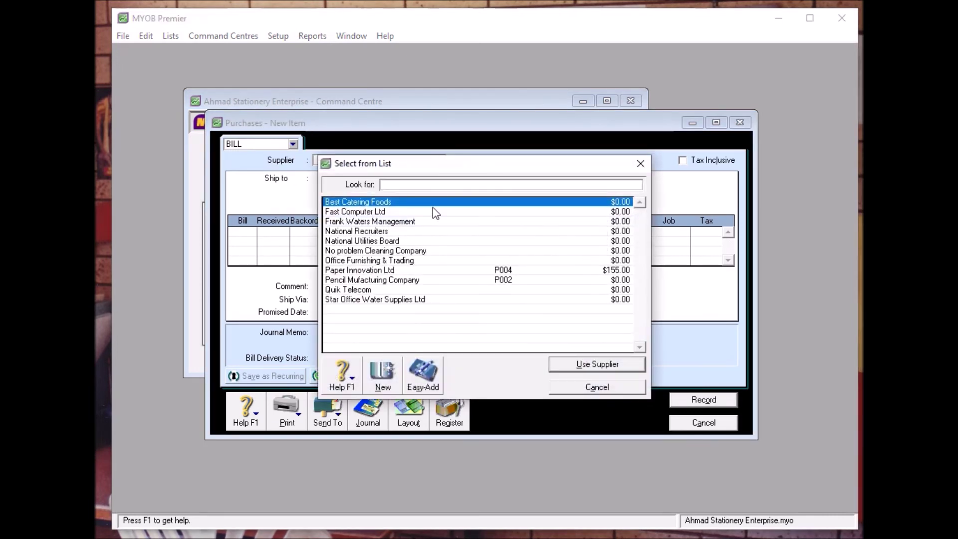
double_click(361, 272)
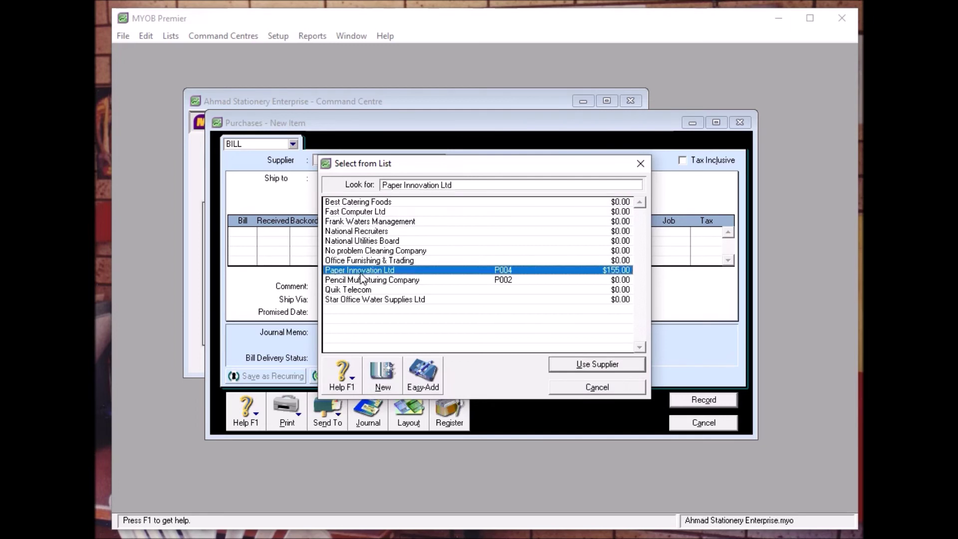
left_click(553, 387)
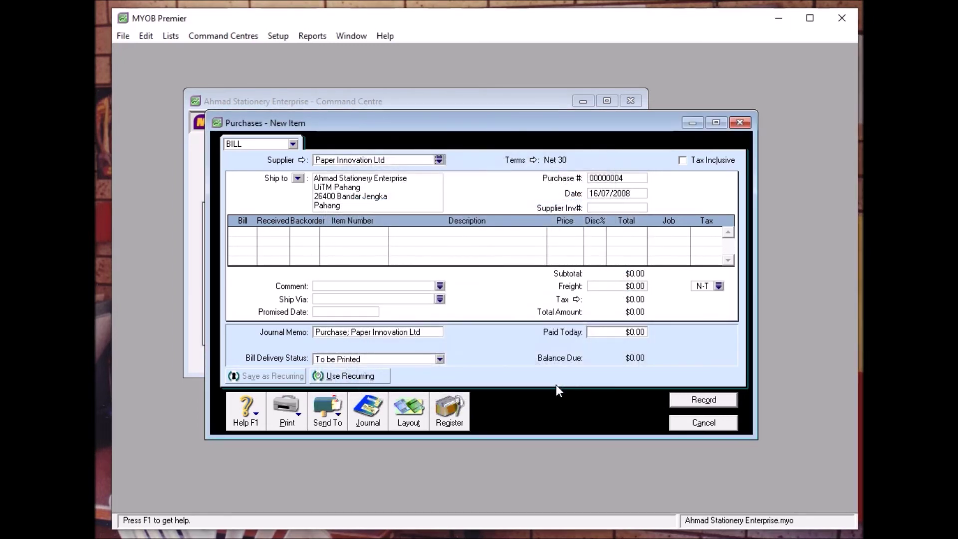
Set the bill date to 20/07/2008 and the supplier invoice number to CN000028
left_click(595, 197)
left_click(593, 196)
key("BackSpace")
key("BackSpace")
type("20")
left_click(631, 208)
type("CN000028")
Enter a return line of -5 units of item PPRA4, record the purchase and close the entry window
left_click(239, 235)
type("-5")
key("Tab")
key("Tab")
key("Tab")
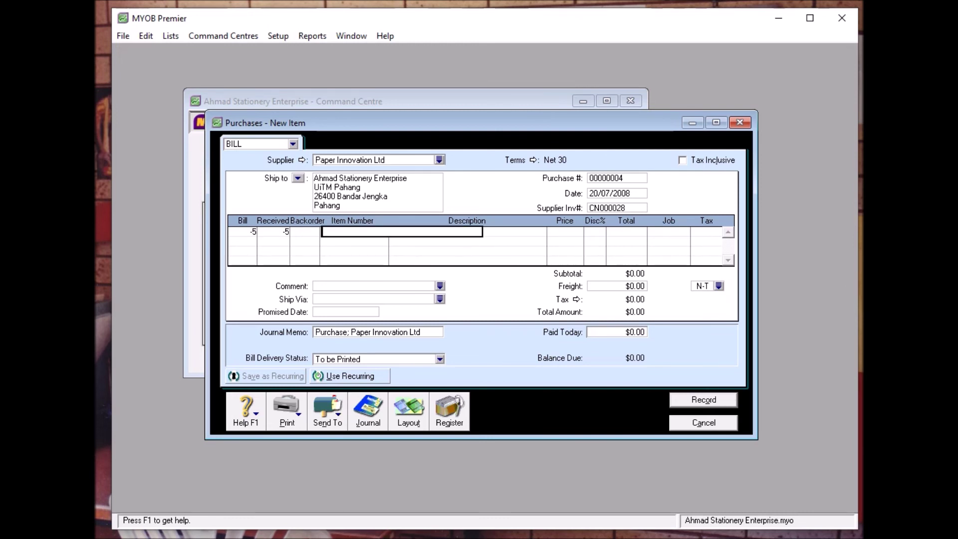
type("PPRA4")
key("Tab")
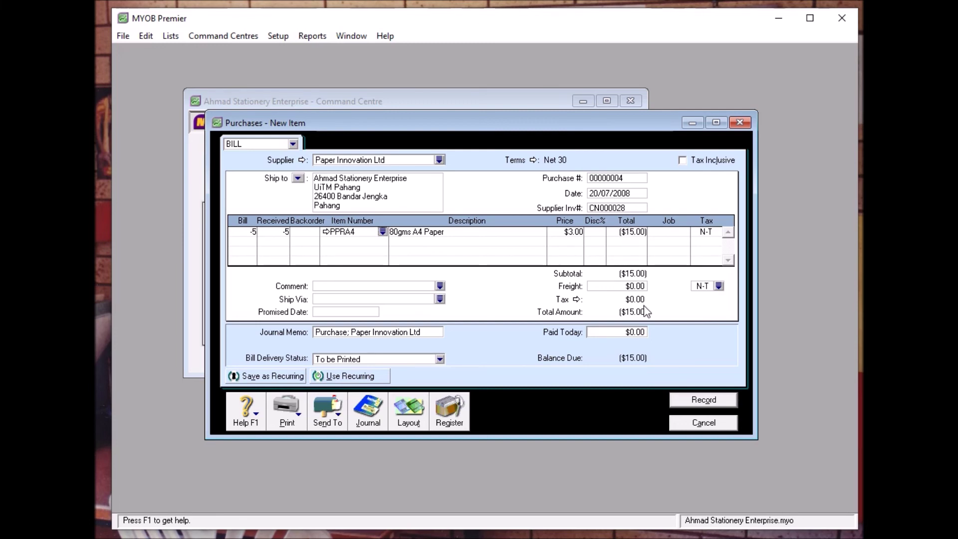
left_click(684, 399)
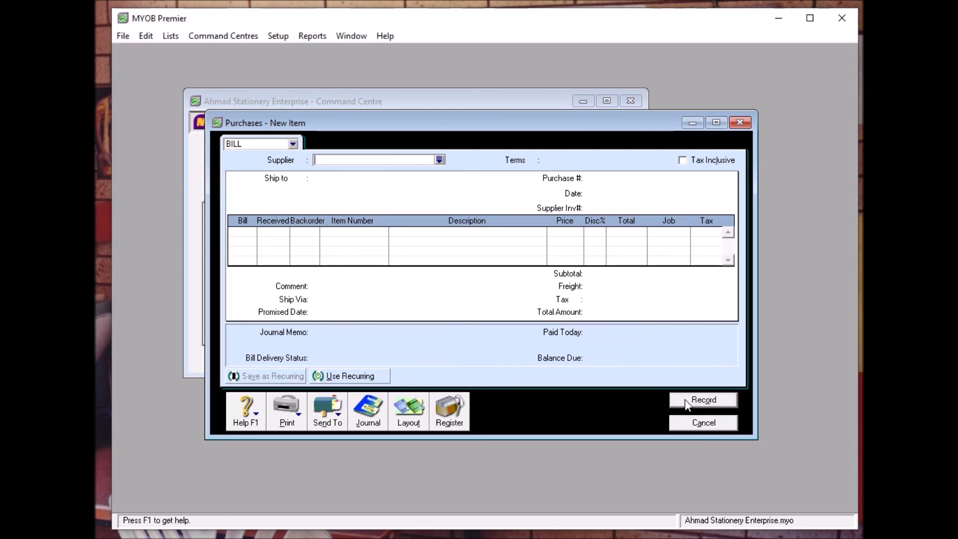
left_click(743, 123)
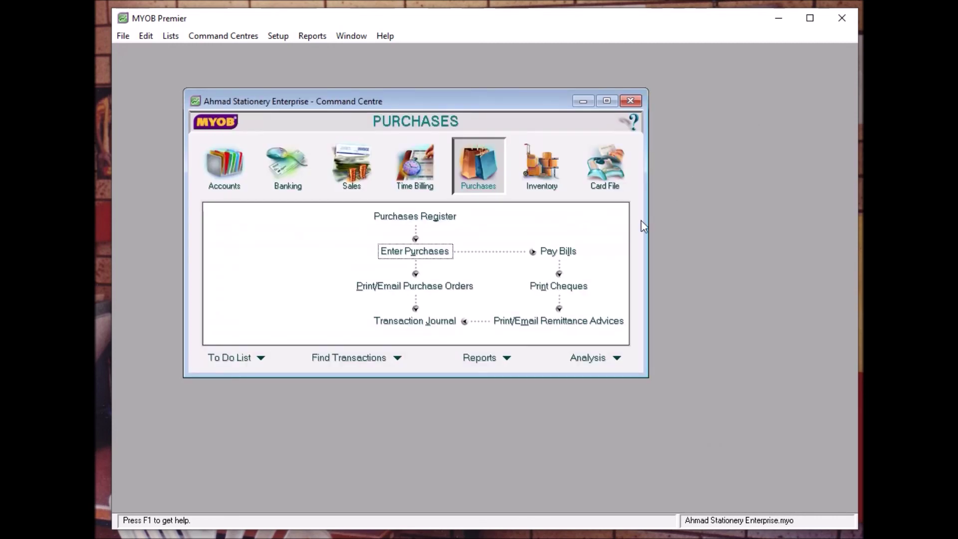
Settle the CN000028 debit dated 20/07/2008 by applying $15.00 to the supplier's open bill, and check the open bills
left_click(439, 219)
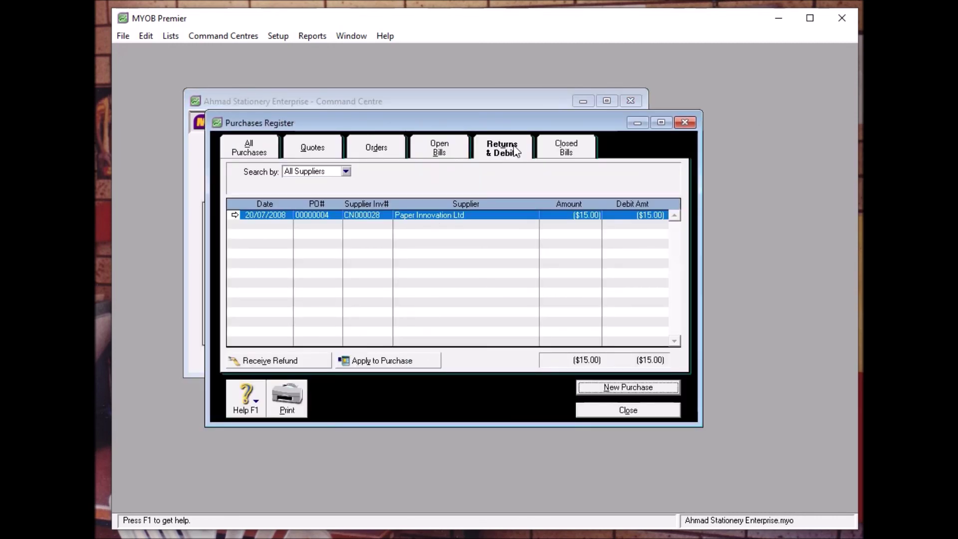
left_click(412, 361)
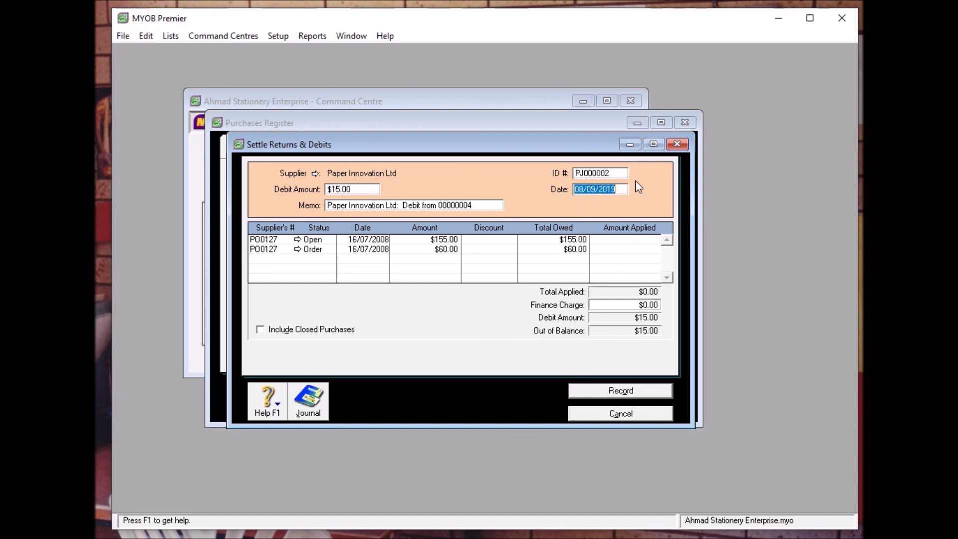
type("20/07/")
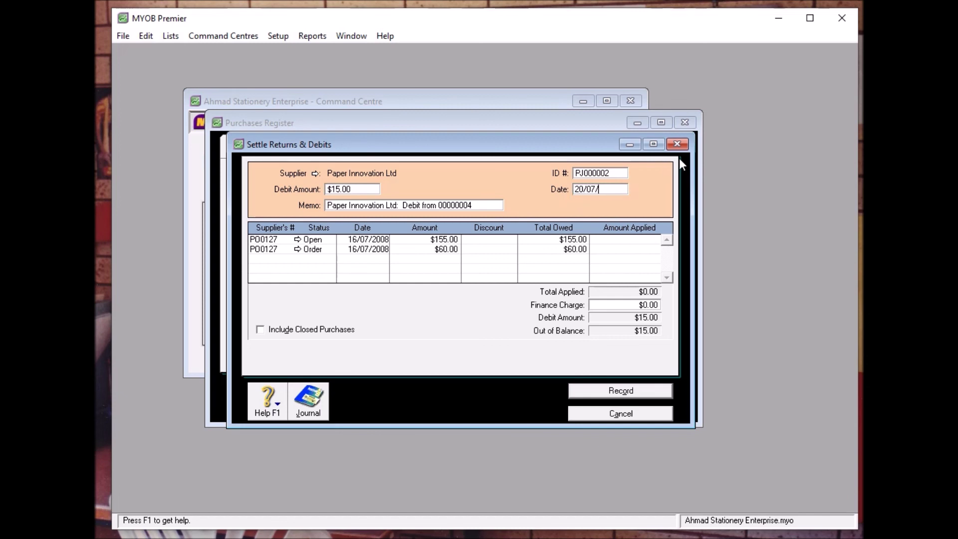
type("2008")
left_click(632, 240)
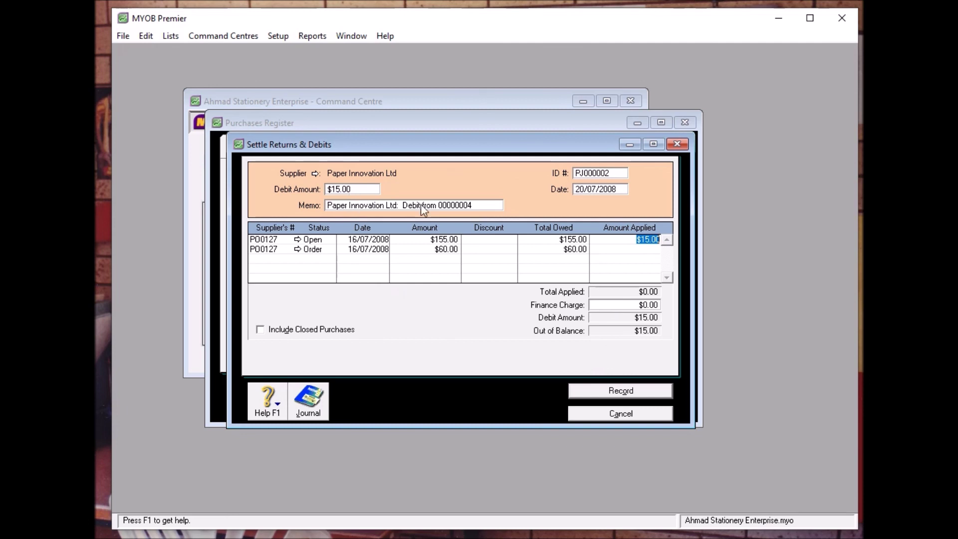
left_click(610, 392)
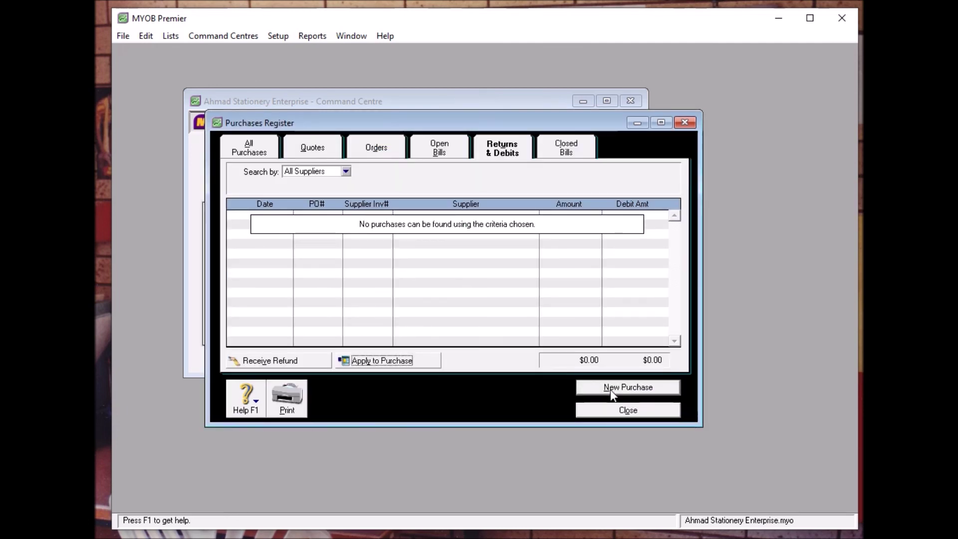
left_click(451, 150)
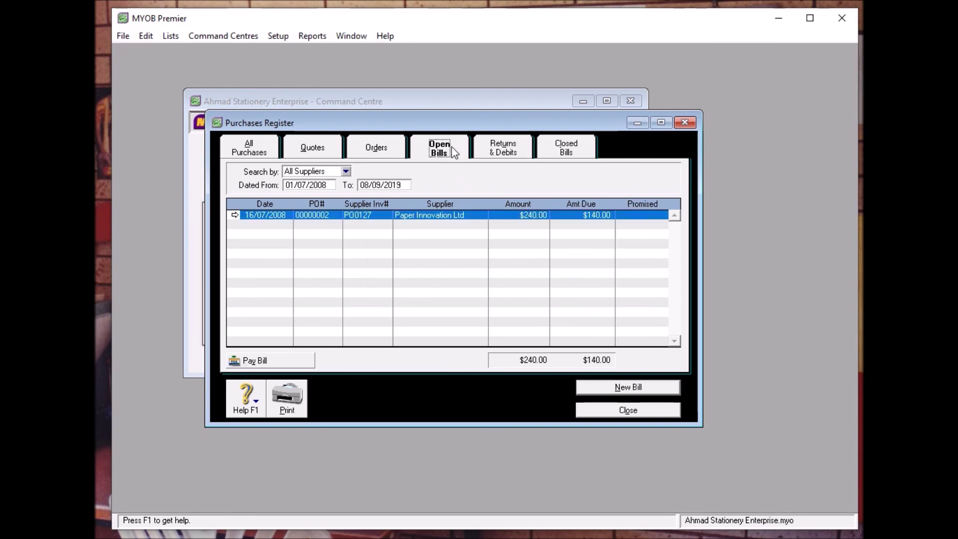